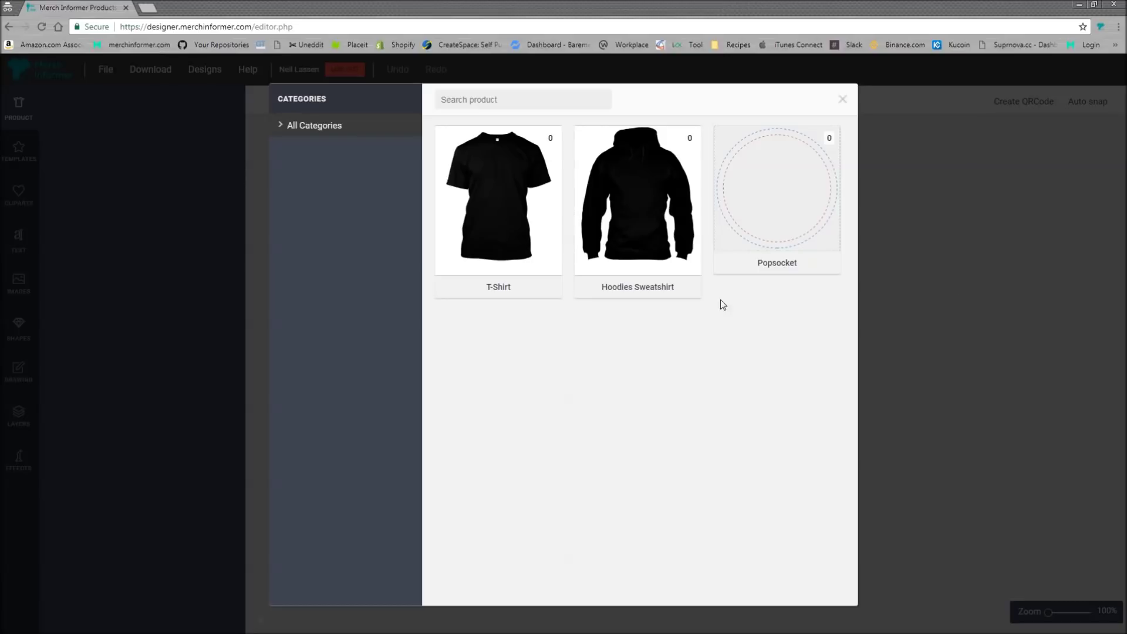
Choose the T-Shirt from the product catalogue to load it into the editor
{"action": "left_click", "coordinate": [518, 206]}
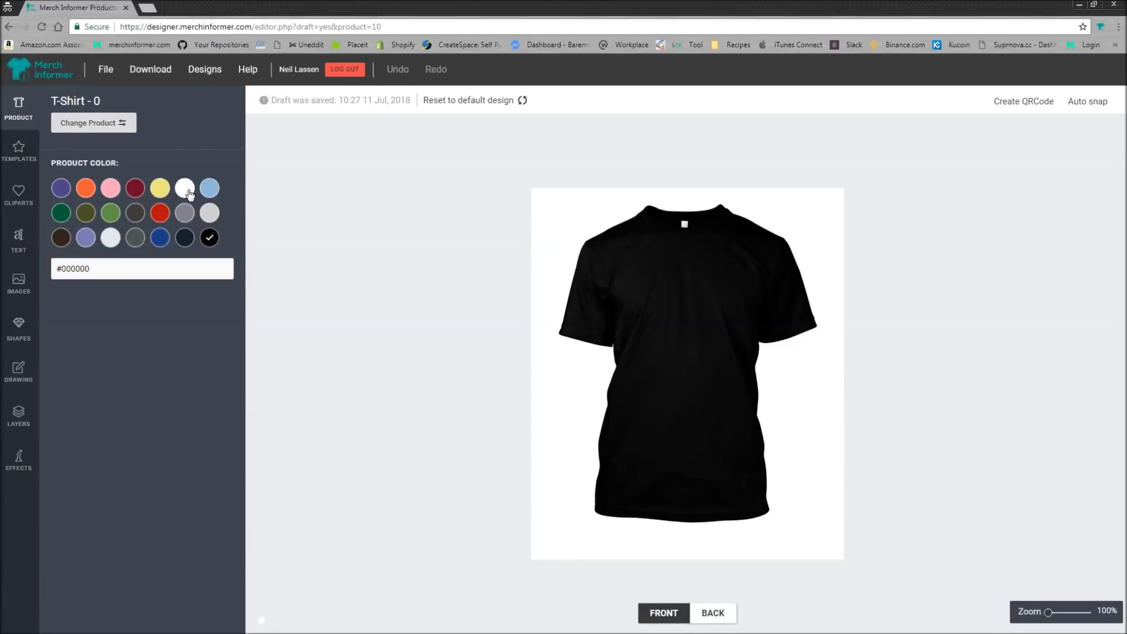
Make the T-shirt white and apply the free pocket template (layer Asset1Pocketsvg) to the chest
{"action": "left_click", "coordinate": [186, 189]}
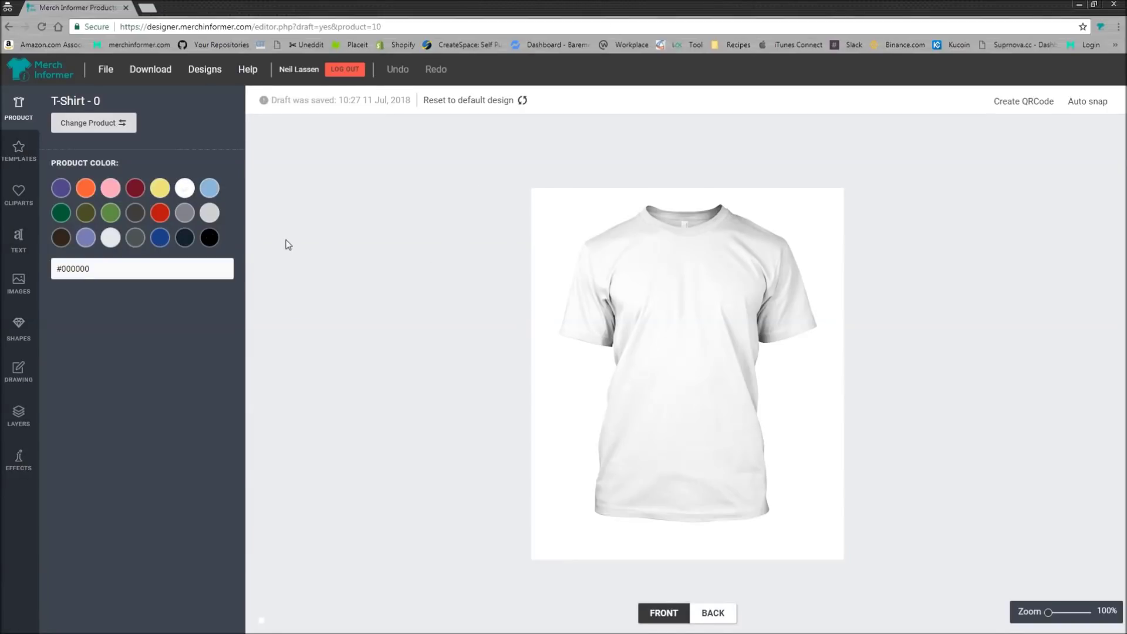
{"action": "left_click", "coordinate": [22, 153]}
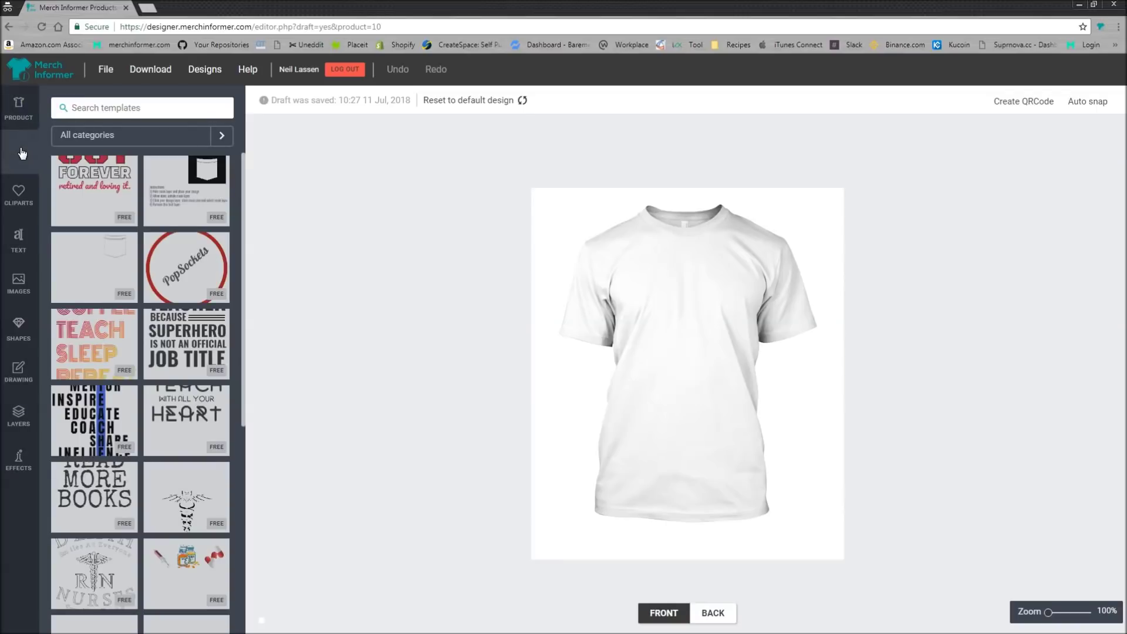
{"action": "left_click", "coordinate": [91, 271]}
{"action": "left_click", "coordinate": [17, 419]}
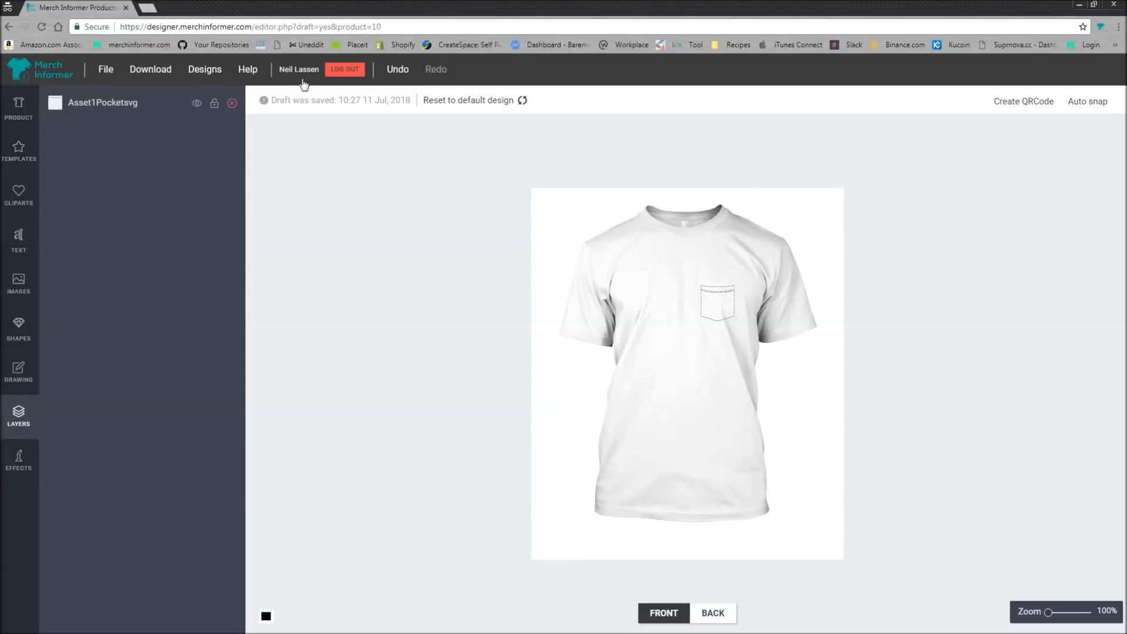
Toggle the Asset1Pocketsvg layer's visibility off and on, then delete the pocket layer
{"action": "left_click", "coordinate": [197, 104]}
{"action": "left_click", "coordinate": [197, 104]}
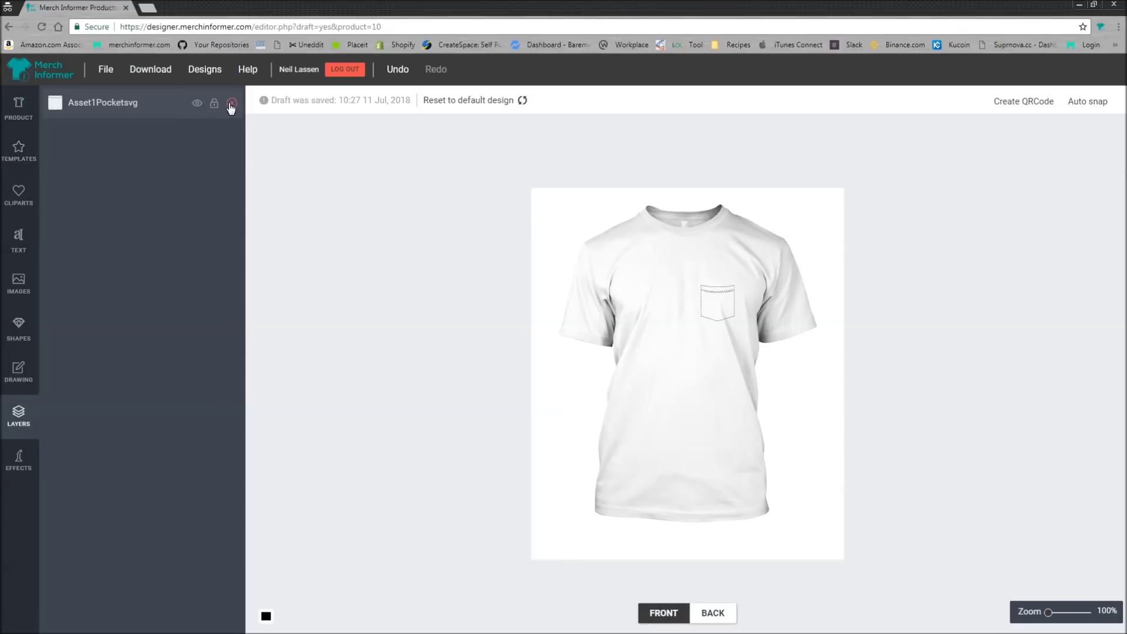
{"action": "left_click", "coordinate": [232, 103]}
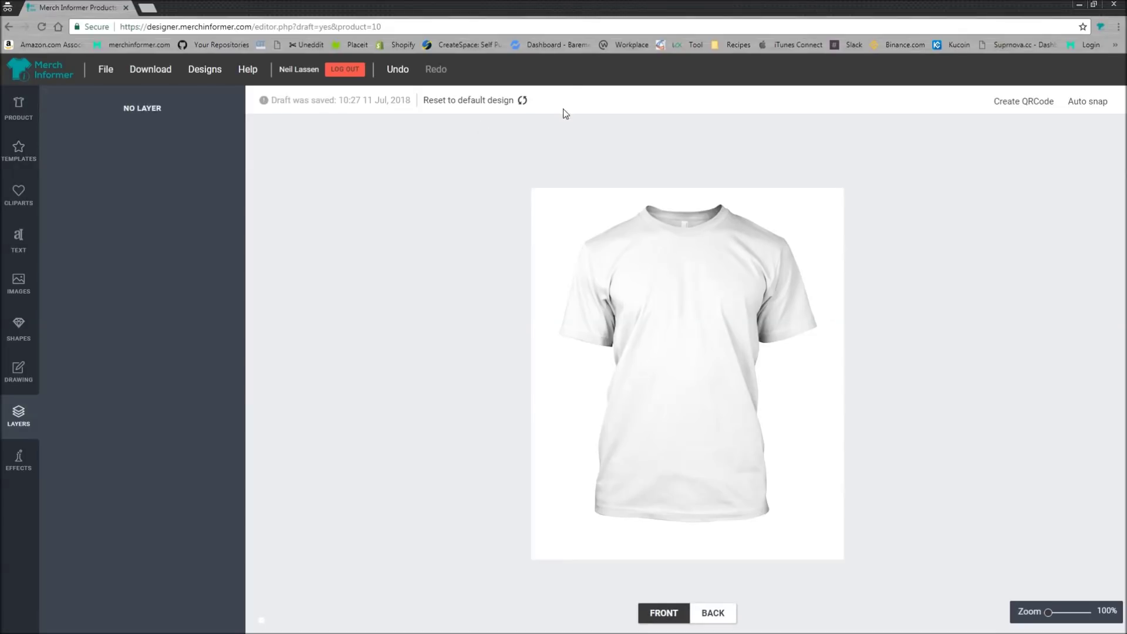
{"action": "left_click", "coordinate": [23, 154]}
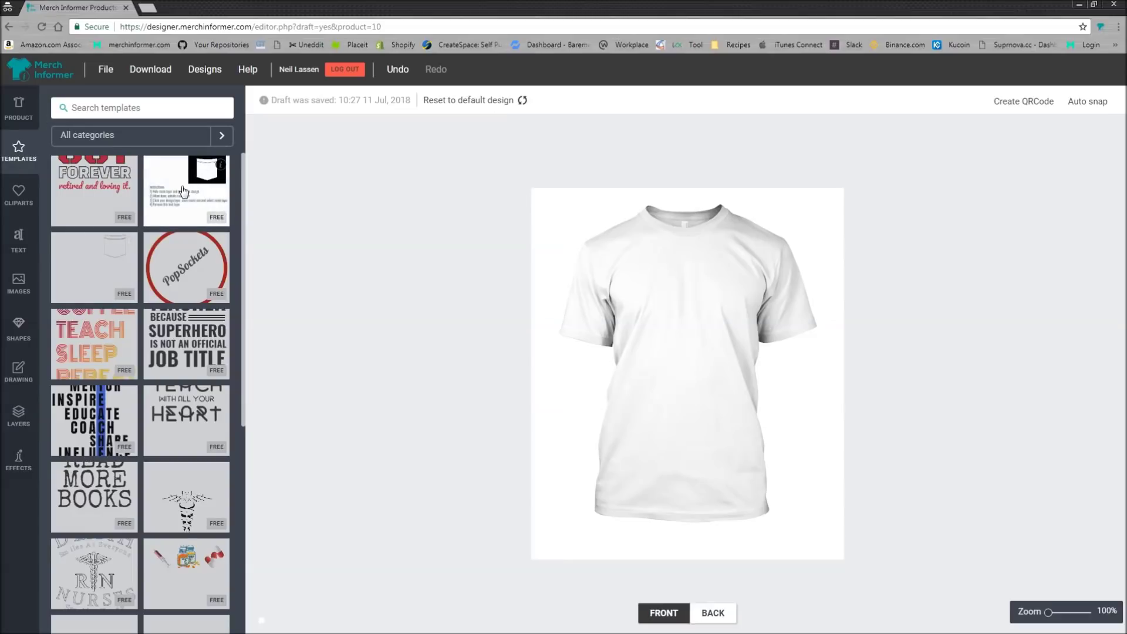
Apply the black pocket-mask template and zoom in on the shirt front
{"action": "left_click", "coordinate": [216, 201]}
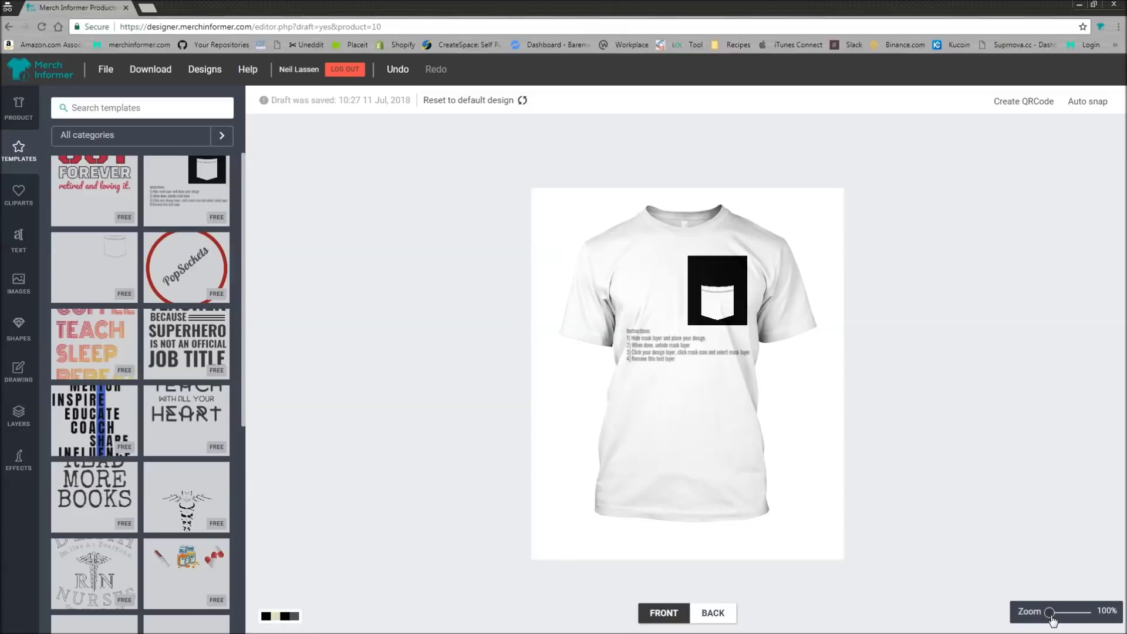
{"action": "left_click_drag", "start_coordinate": [1048, 613], "coordinate": [1072, 616]}
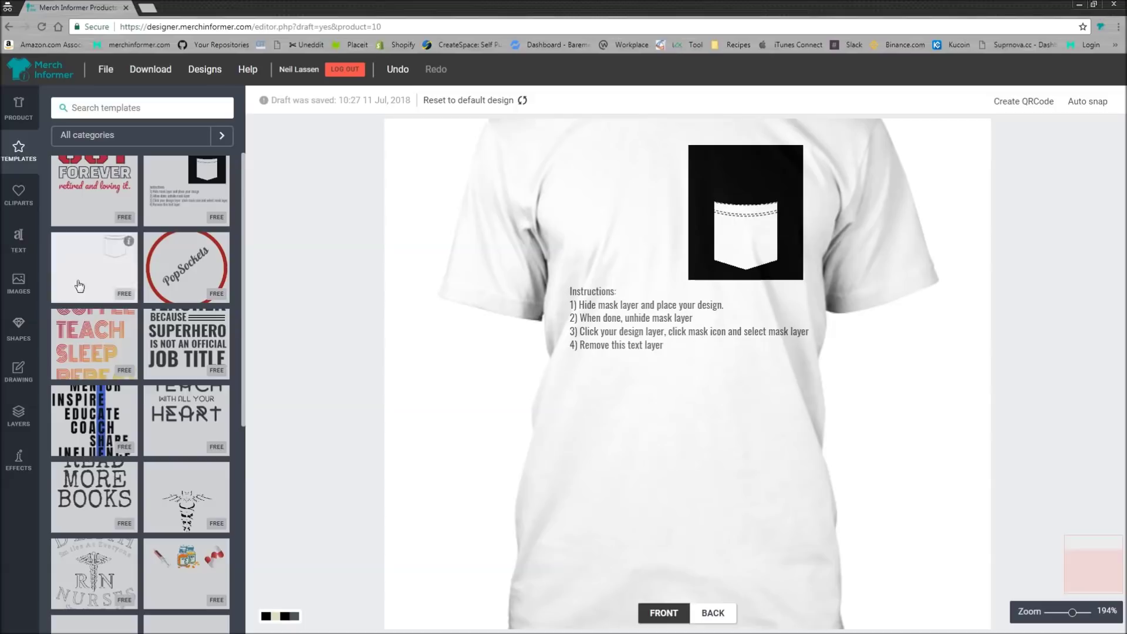
{"action": "left_click", "coordinate": [19, 415]}
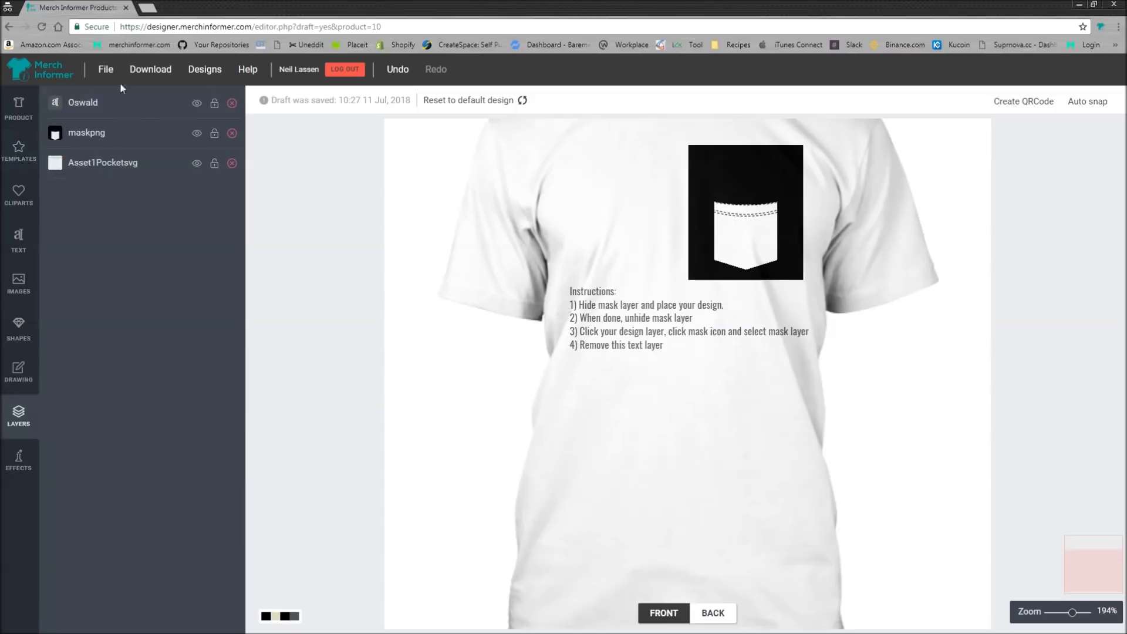
Hide the maskpng layer, add the zebra clipart, and shrink it into the dashed pocket
{"action": "left_click", "coordinate": [197, 133]}
{"action": "left_click", "coordinate": [19, 194]}
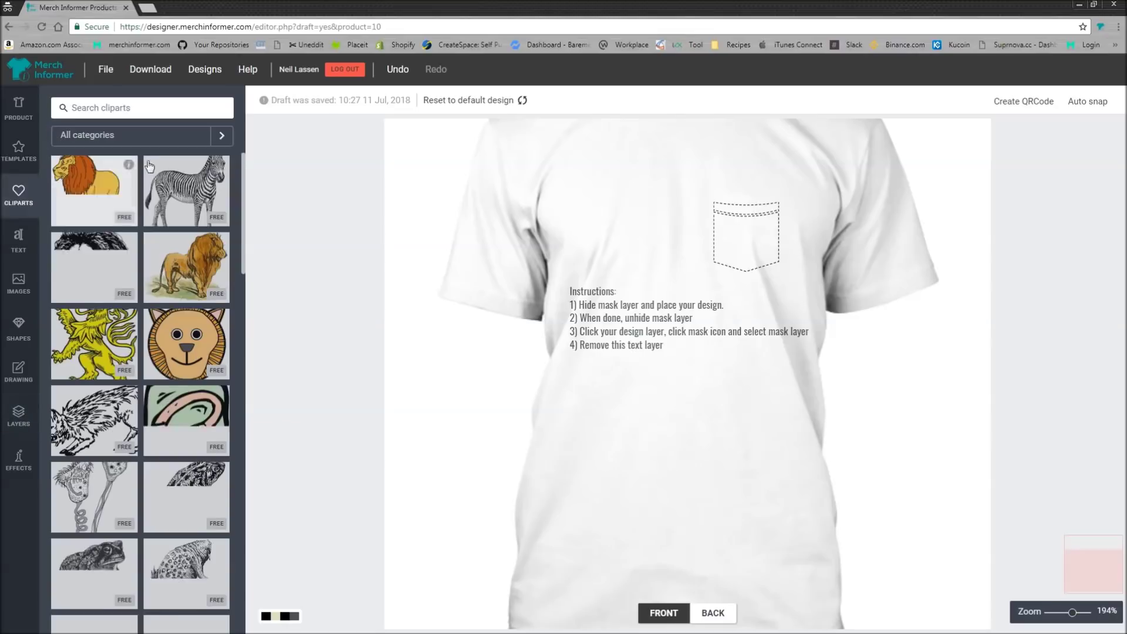
{"action": "left_click", "coordinate": [193, 177]}
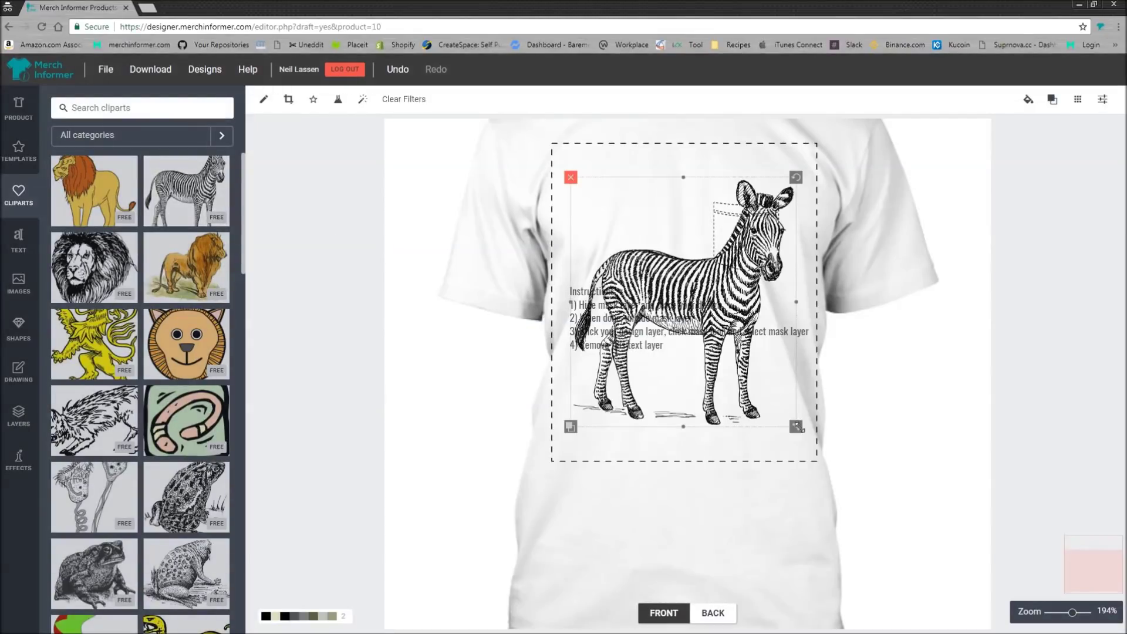
{"action": "left_click_drag", "start_coordinate": [799, 427], "coordinate": [726, 350]}
{"action": "left_click_drag", "start_coordinate": [684, 305], "coordinate": [755, 220]}
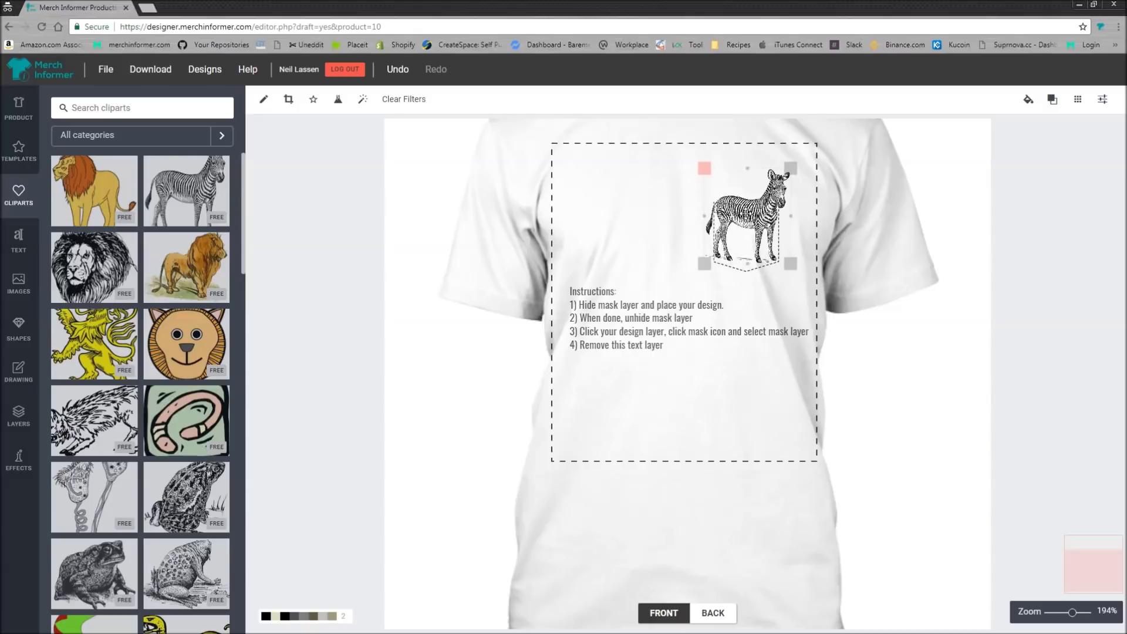
{"action": "left_click_drag", "start_coordinate": [797, 265], "coordinate": [778, 239]}
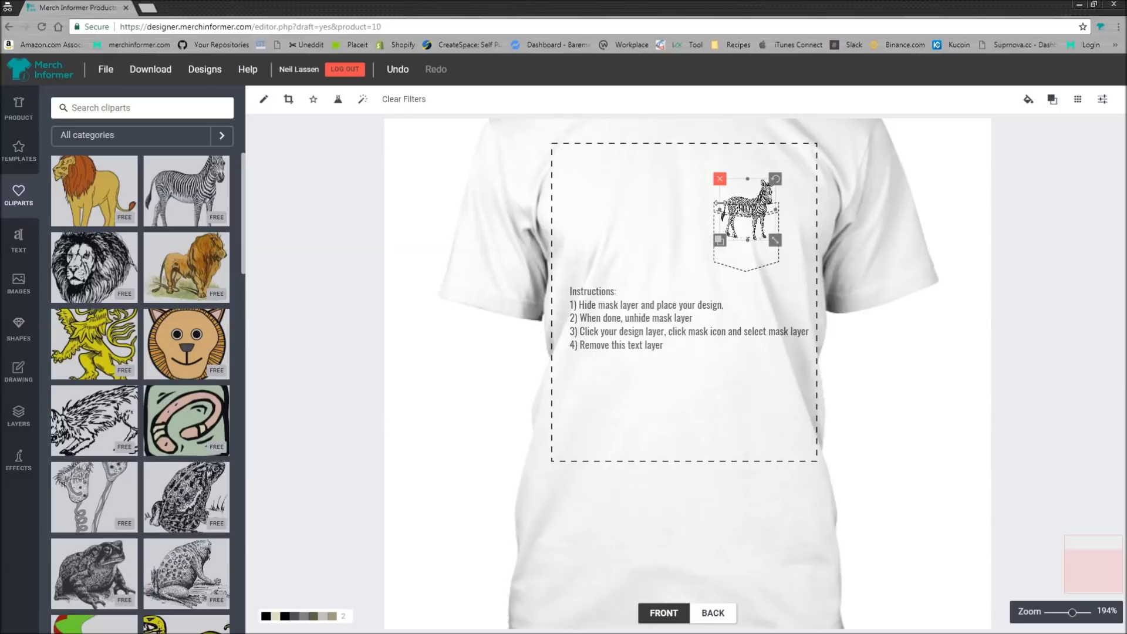
{"action": "left_click", "coordinate": [675, 214]}
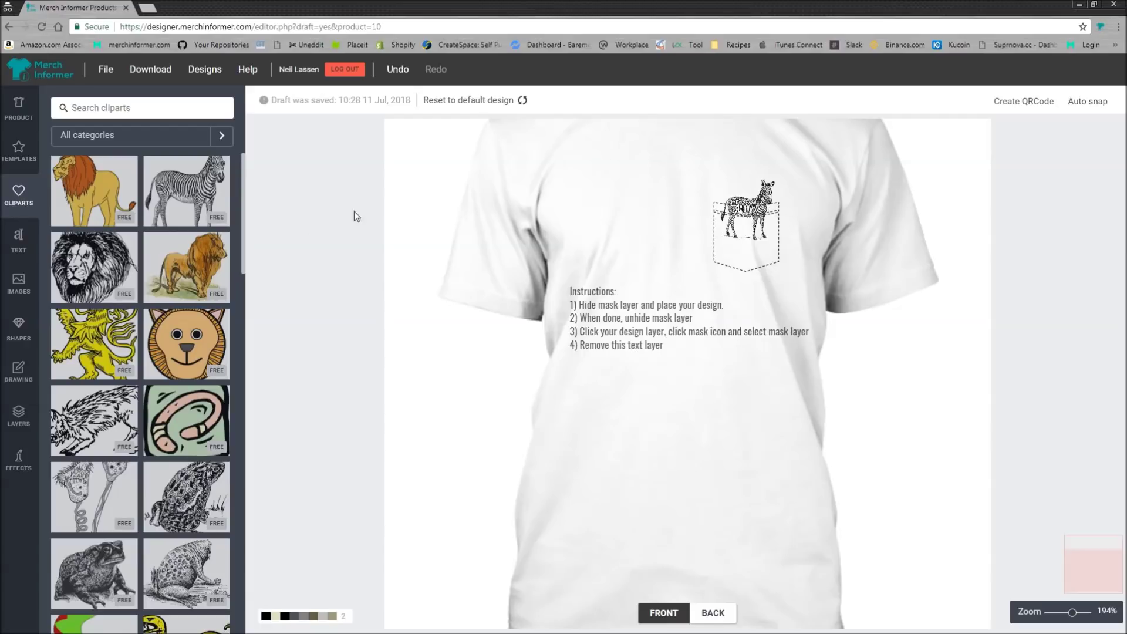
Unhide maskpng, select the zebra, and mask it with the MASKPNG layer
{"action": "left_click", "coordinate": [25, 422]}
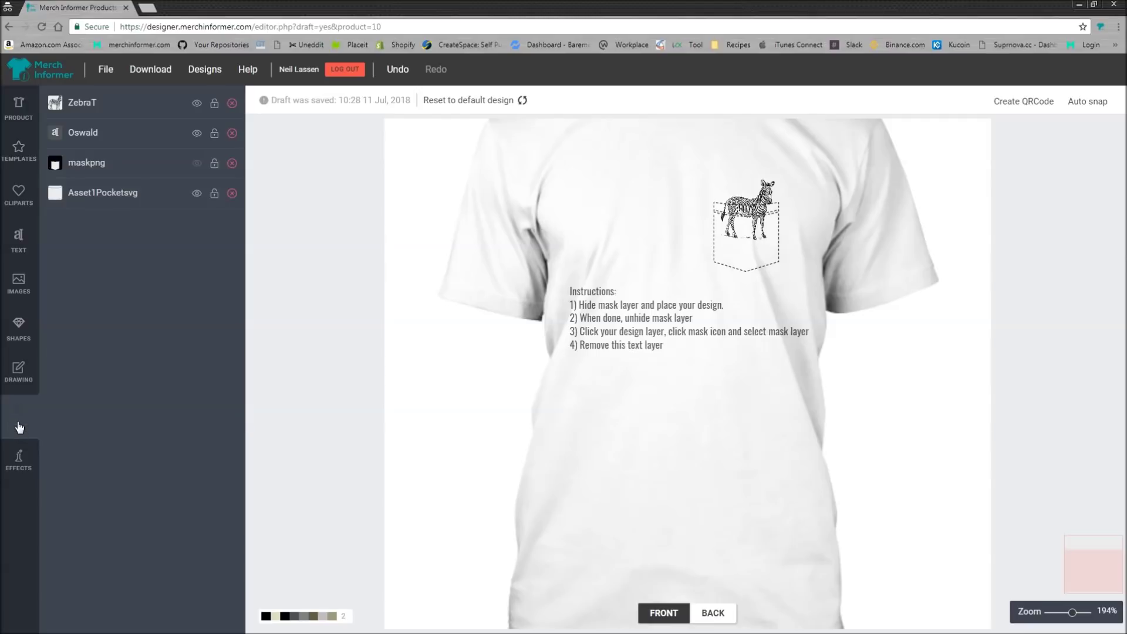
{"action": "left_click", "coordinate": [199, 166]}
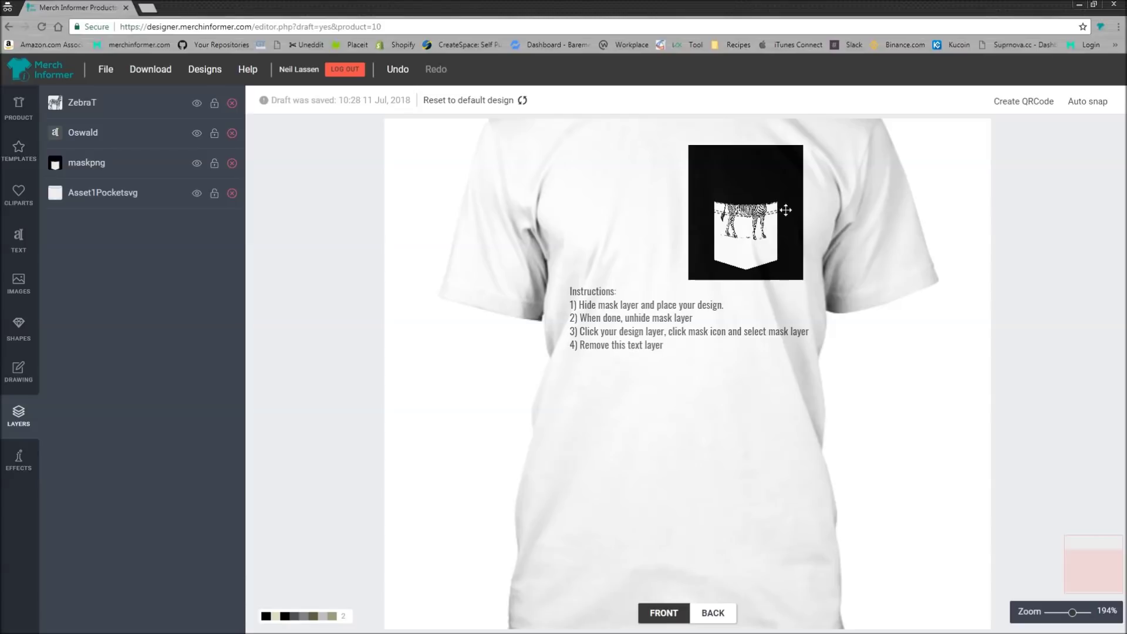
{"action": "left_click", "coordinate": [746, 226]}
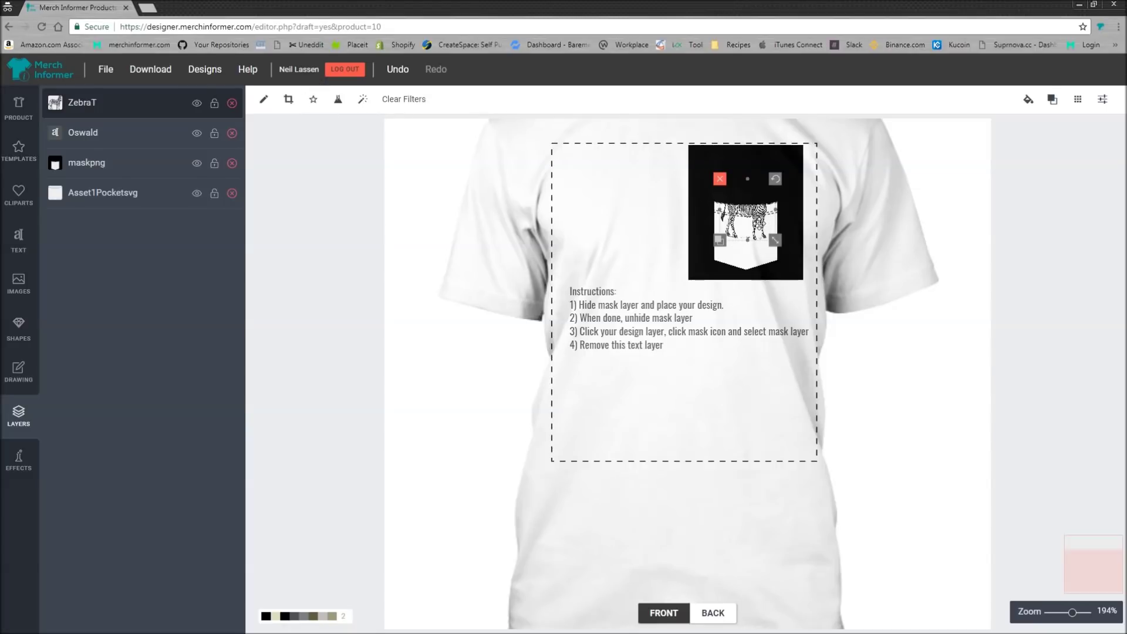
{"action": "left_click", "coordinate": [634, 228]}
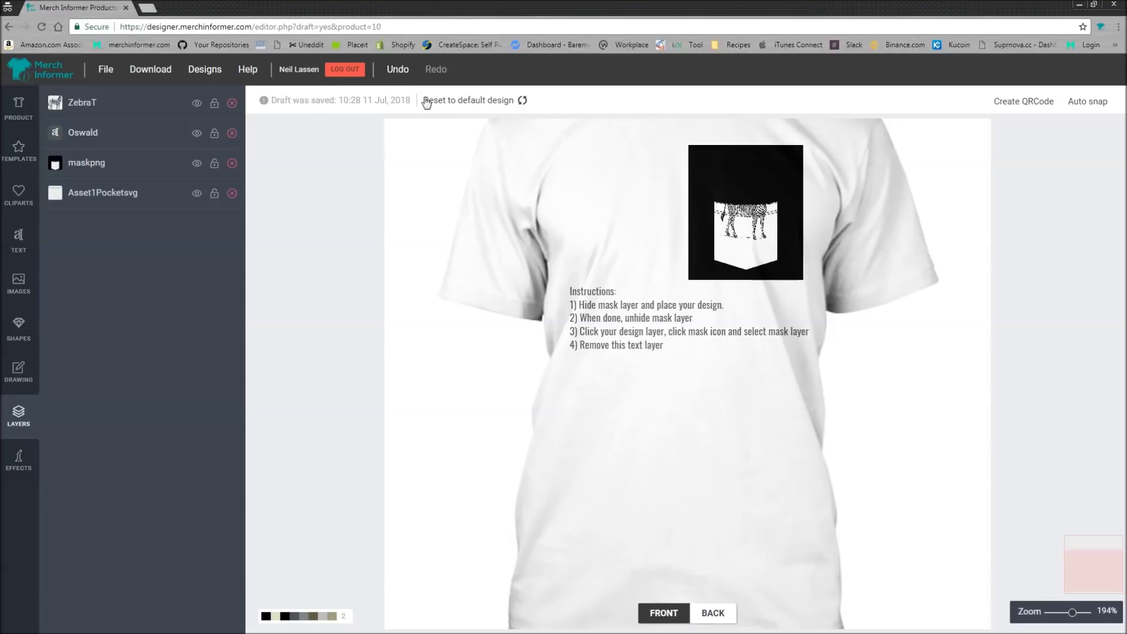
{"action": "left_click", "coordinate": [741, 231]}
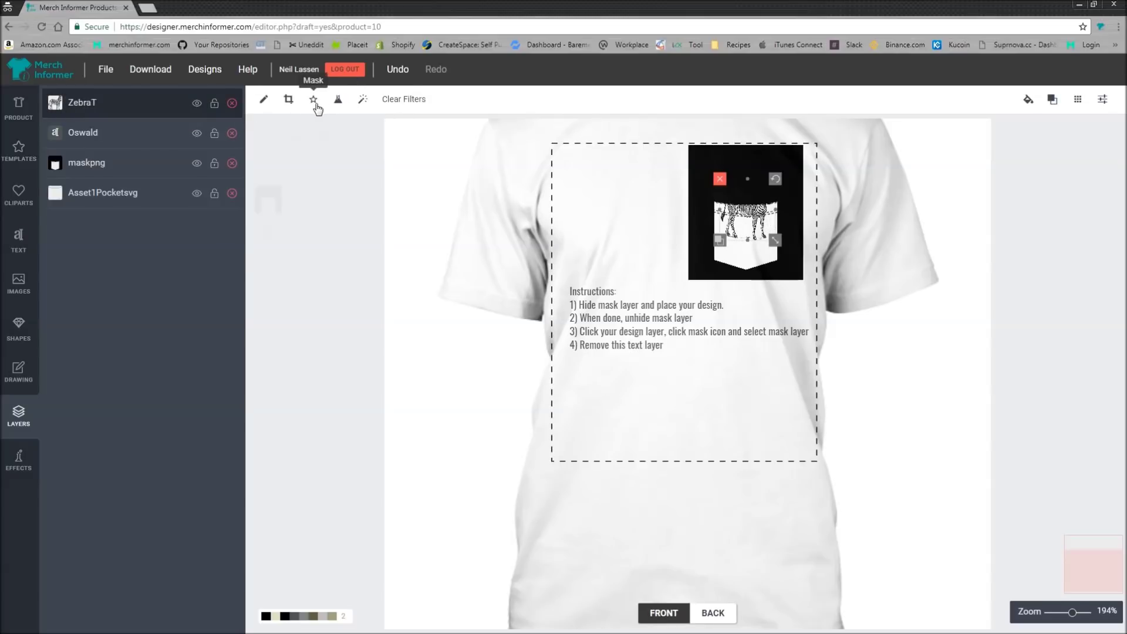
{"action": "left_click", "coordinate": [314, 100]}
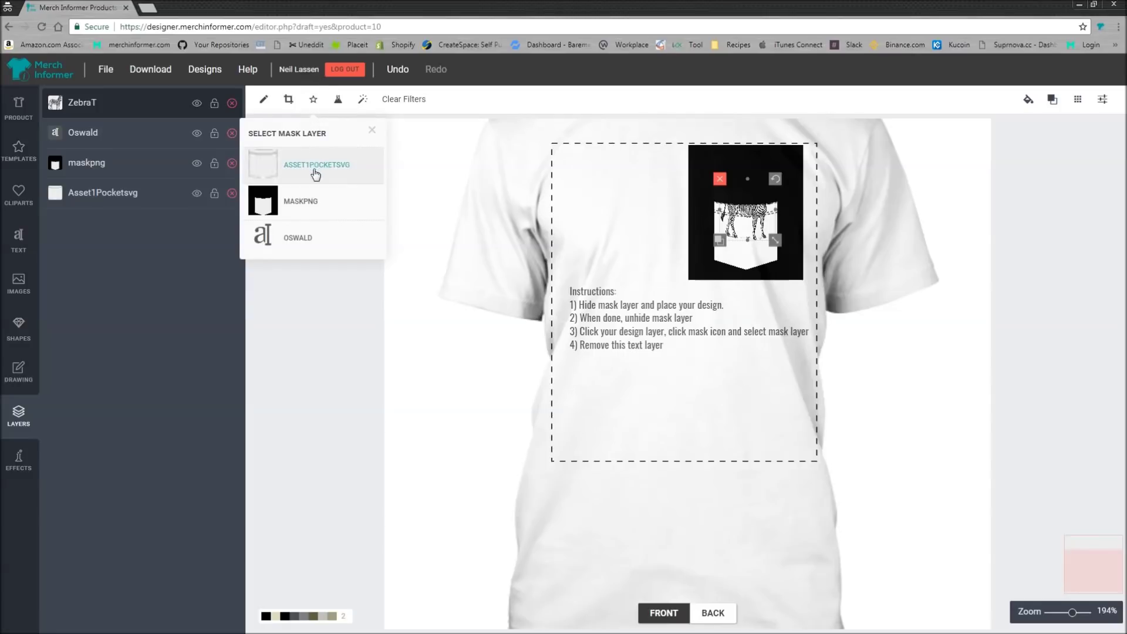
{"action": "left_click", "coordinate": [333, 206]}
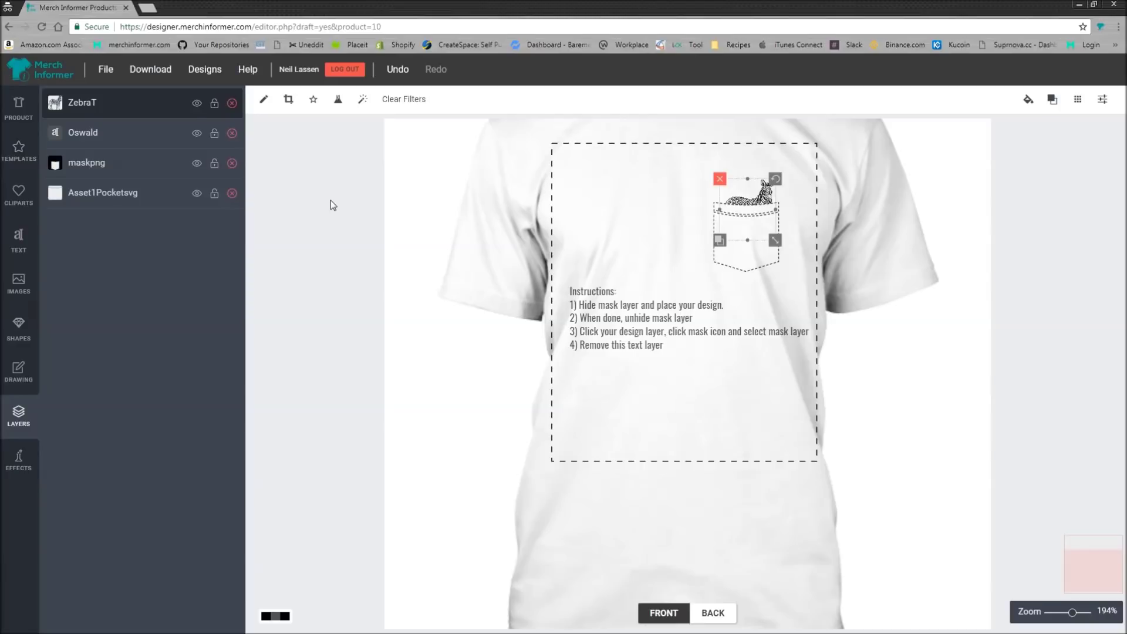
Hide the Oswald instruction text and download the shirt front as front_7902.png
{"action": "left_click", "coordinate": [660, 237]}
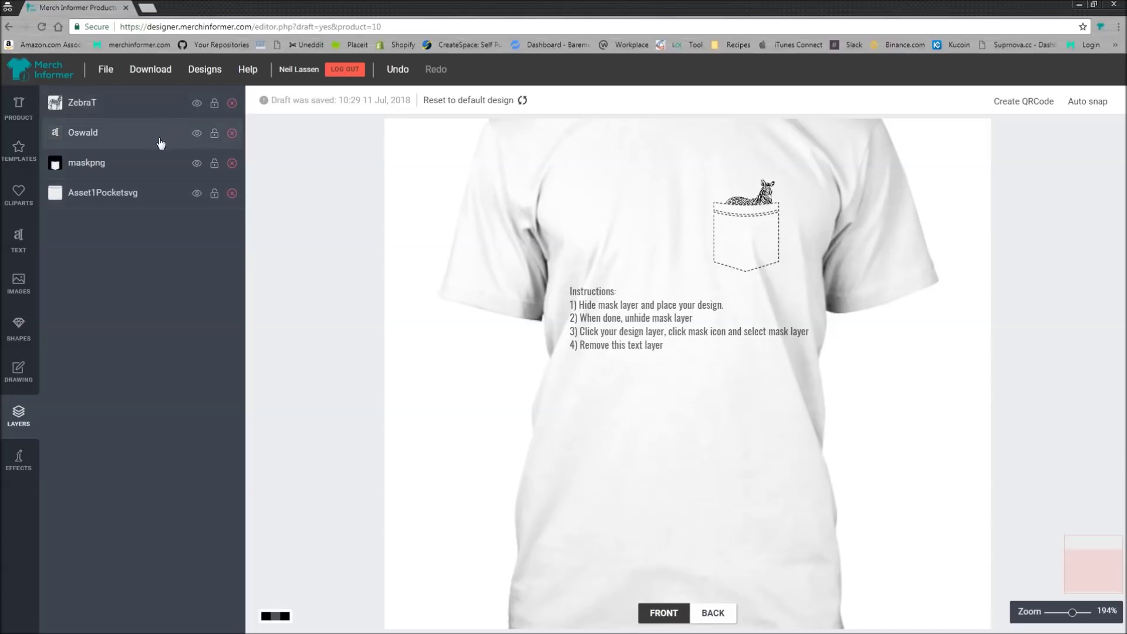
{"action": "left_click", "coordinate": [196, 133]}
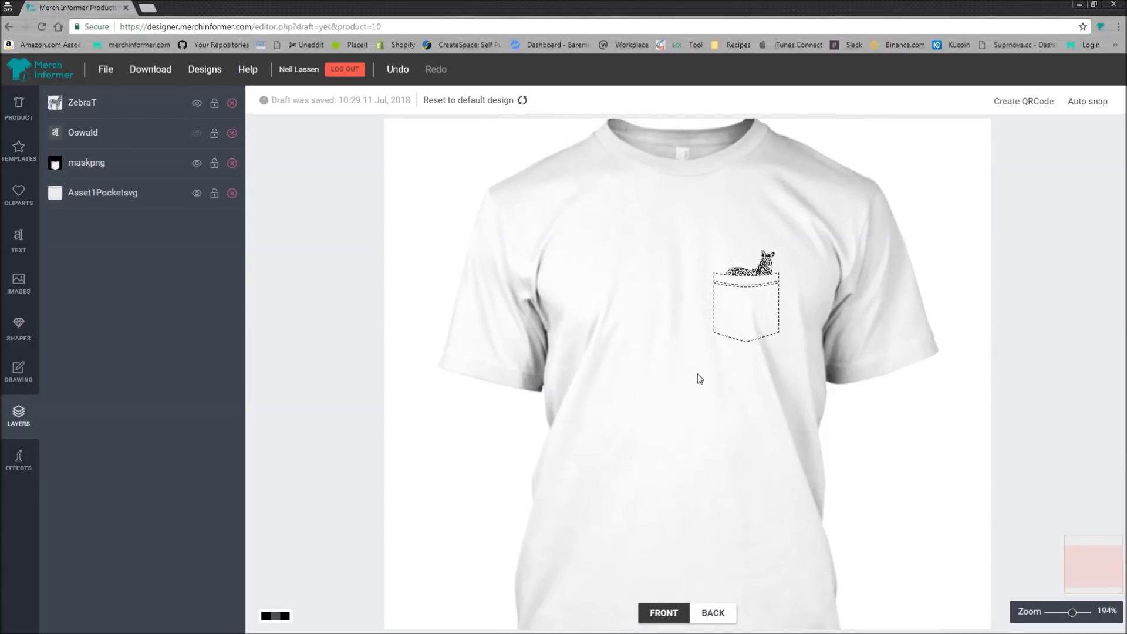
{"action": "left_click", "coordinate": [151, 69]}
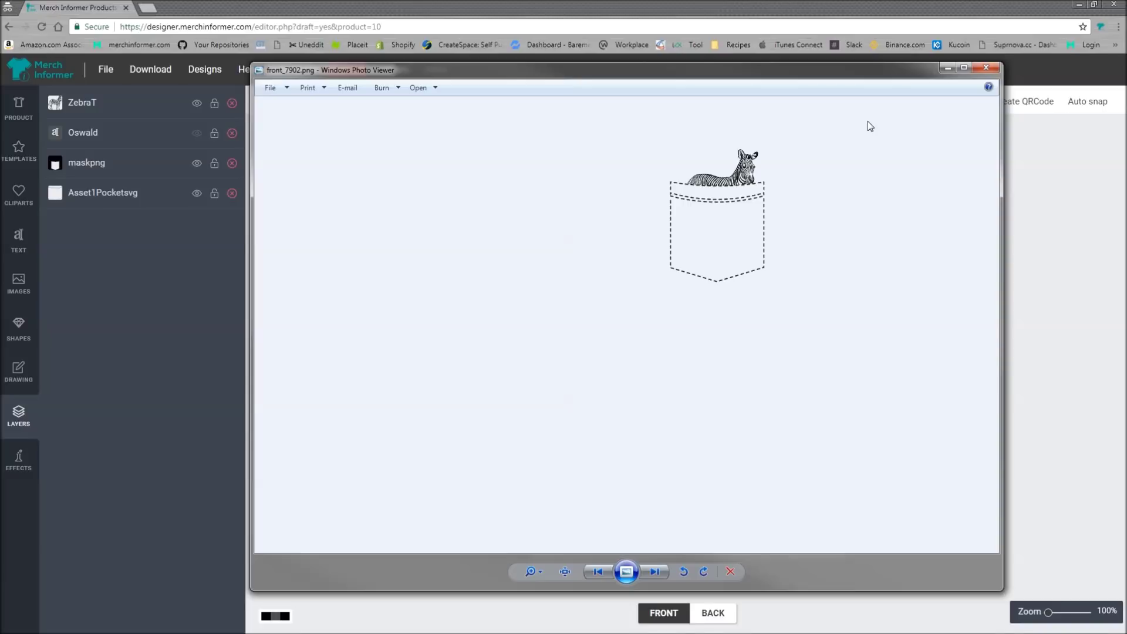
Minimize the Windows Photo Viewer preview of front_7902.png
{"action": "left_click", "coordinate": [947, 68]}
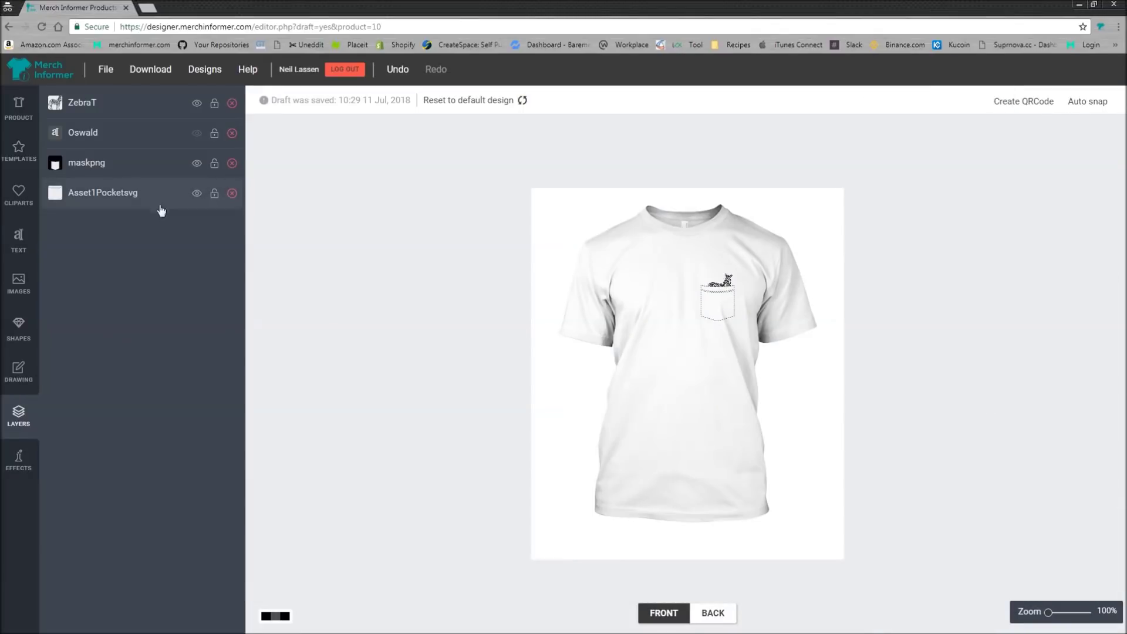
Show the Oswald instruction text, check the upload options, then hide the text again in Layers
{"action": "left_click", "coordinate": [197, 133]}
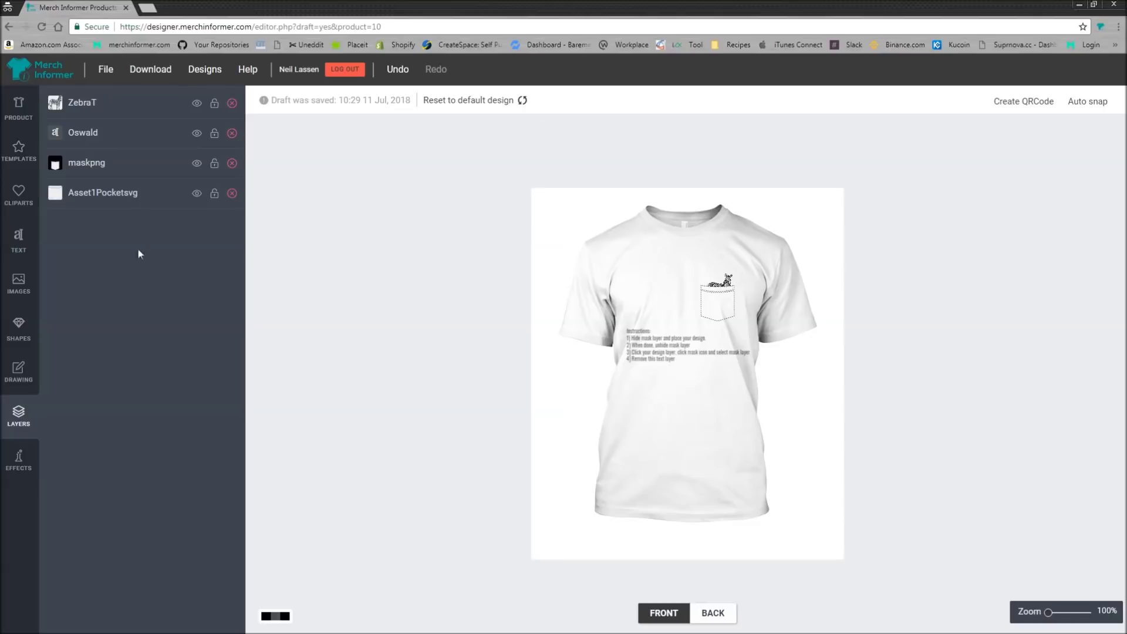
{"action": "left_click", "coordinate": [14, 287]}
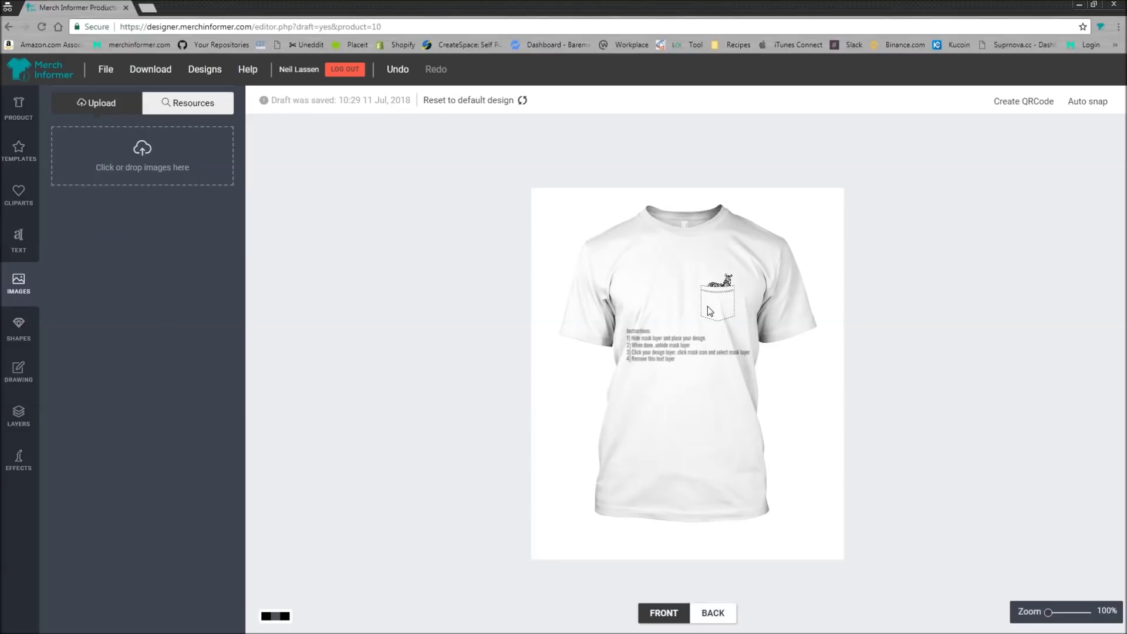
{"action": "left_click", "coordinate": [18, 415]}
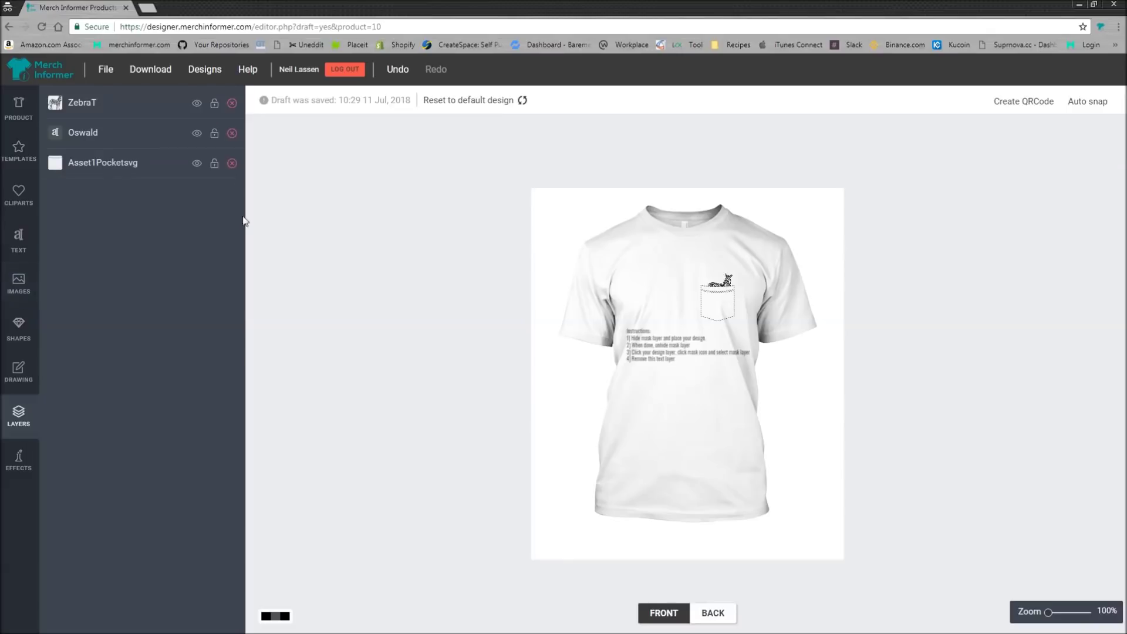
{"action": "left_click", "coordinate": [197, 133]}
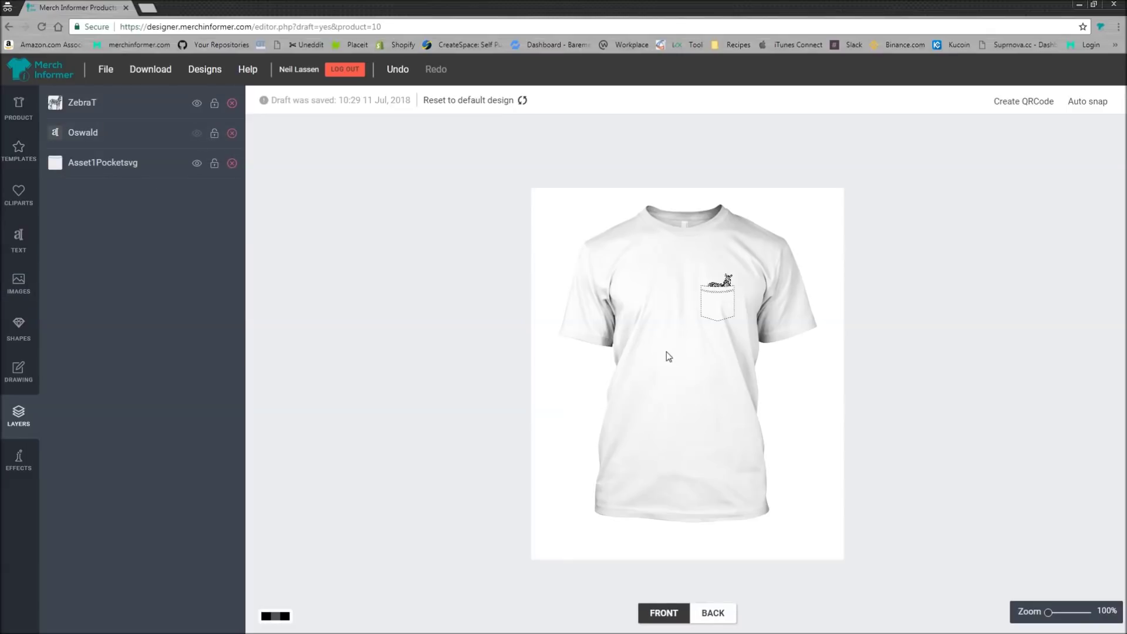